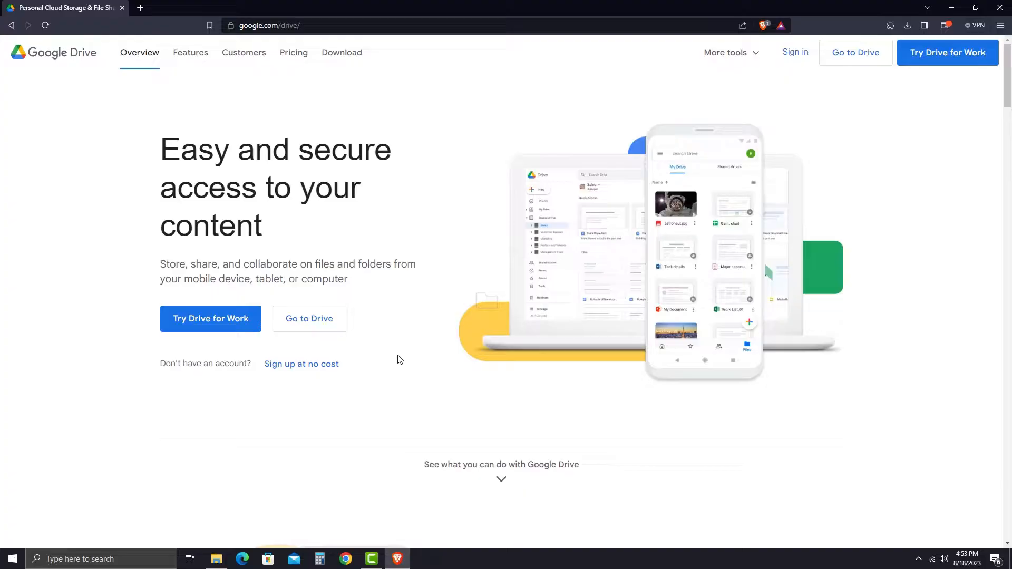
Step: Go to Drive from the Google Drive overview page, opening My Drive
left_click(333, 327)
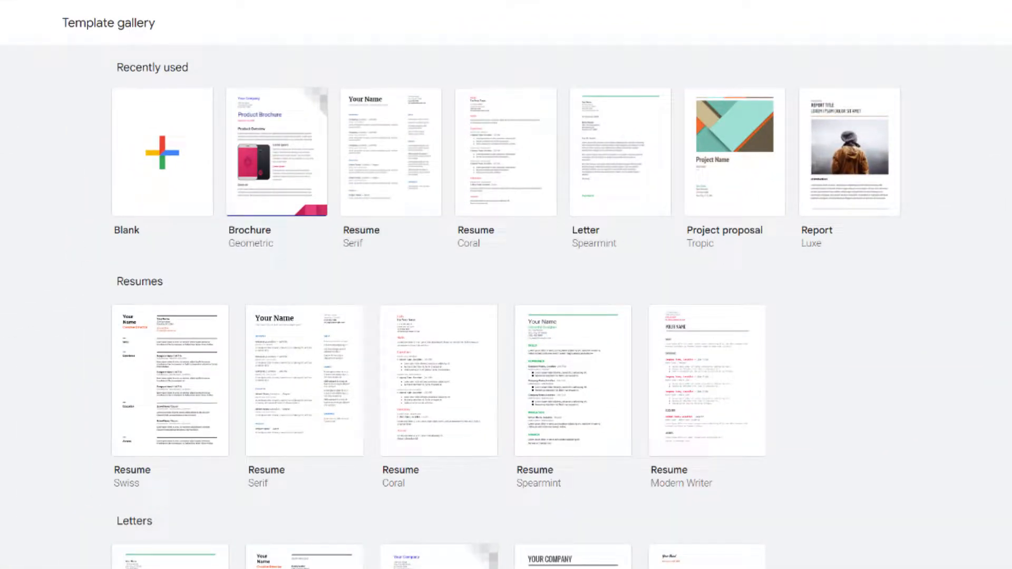
scroll(506, 316, "down", 3)
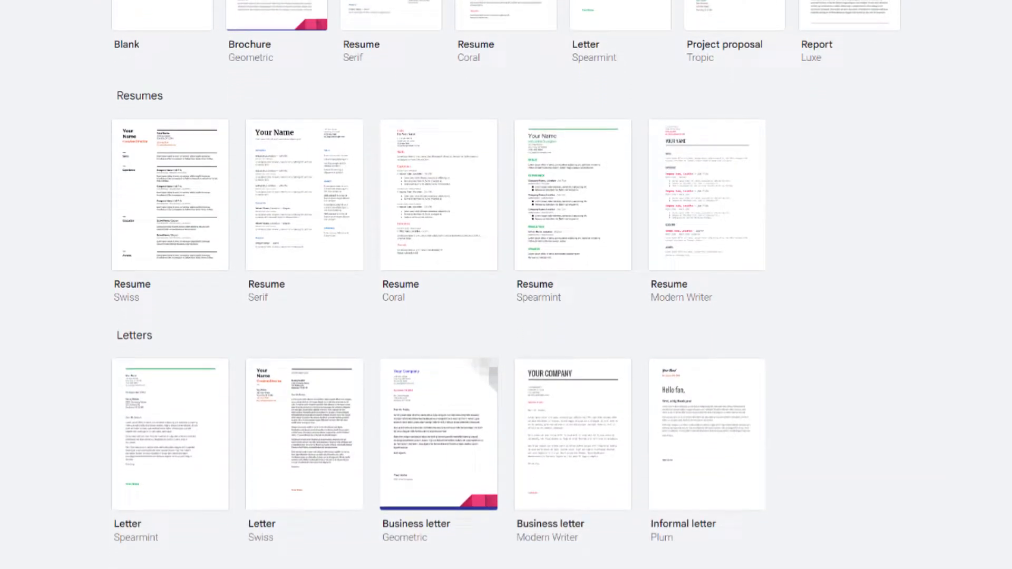
scroll(507, 317, "down", 1)
scroll(506, 316, "down", 1)
scroll(506, 316, "down", 1)
scroll(506, 316, "down", 1)
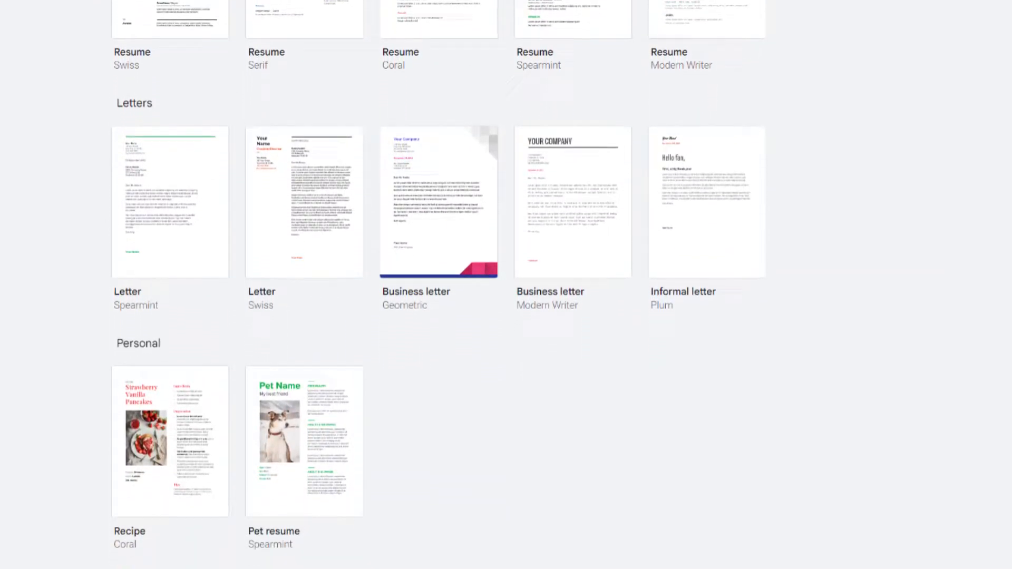
scroll(506, 317, "down", 1)
scroll(507, 317, "down", 1)
scroll(506, 316, "down", 1)
scroll(506, 316, "down", 1)
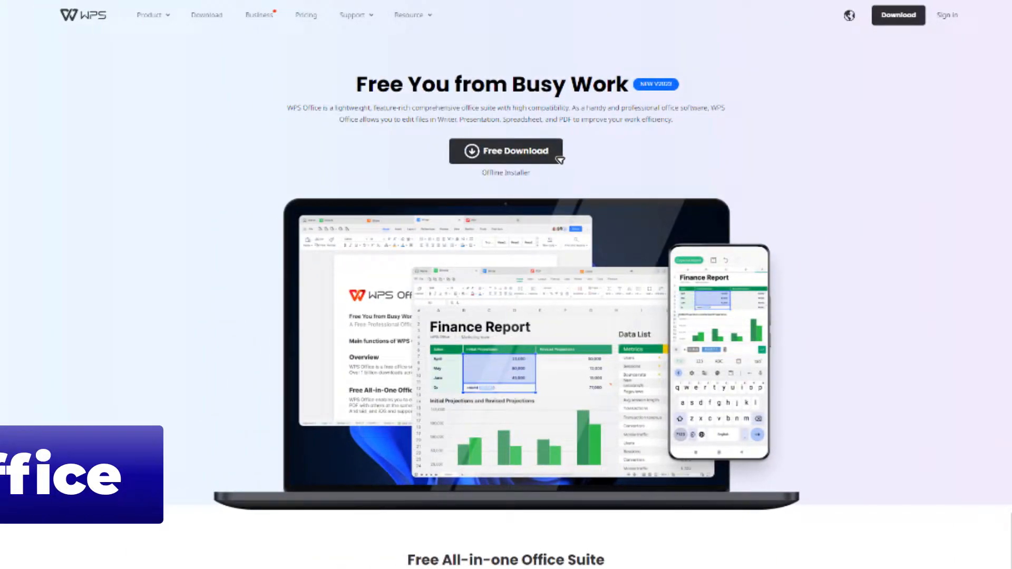
scroll(560, 159, "down", 1)
scroll(559, 159, "down", 1)
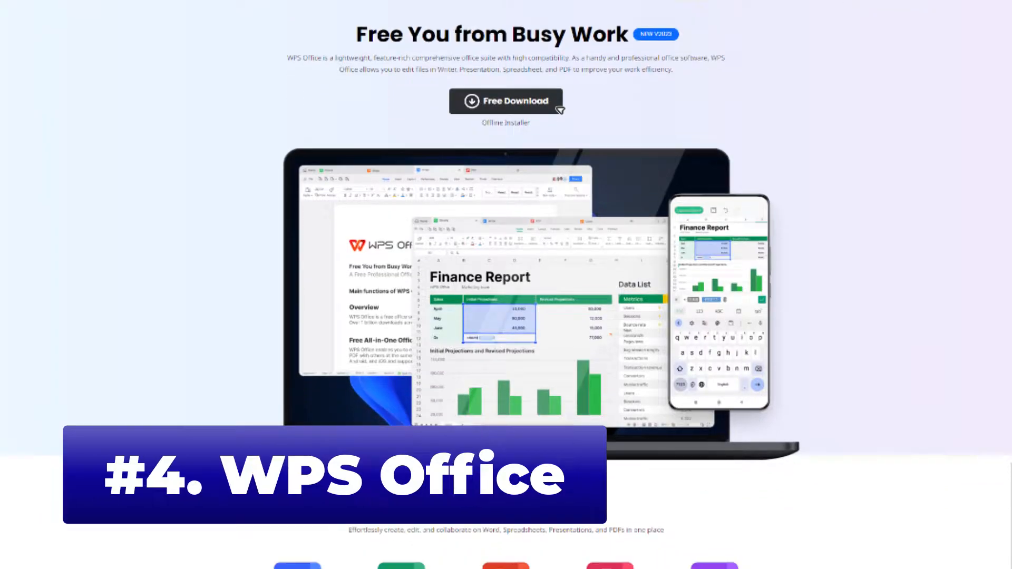
scroll(560, 160, "down", 1)
scroll(560, 158, "down", 1)
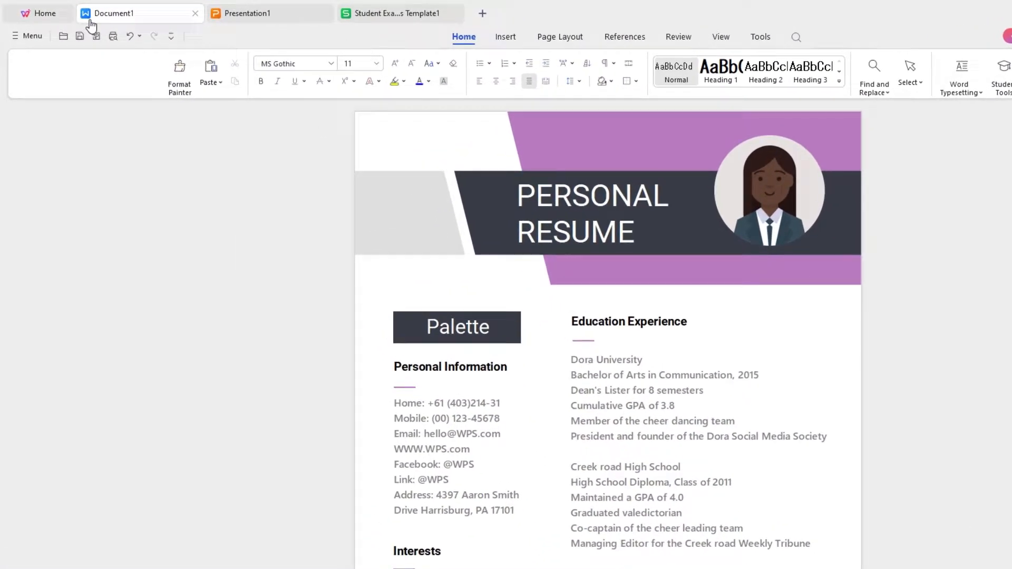
left_click(253, 13)
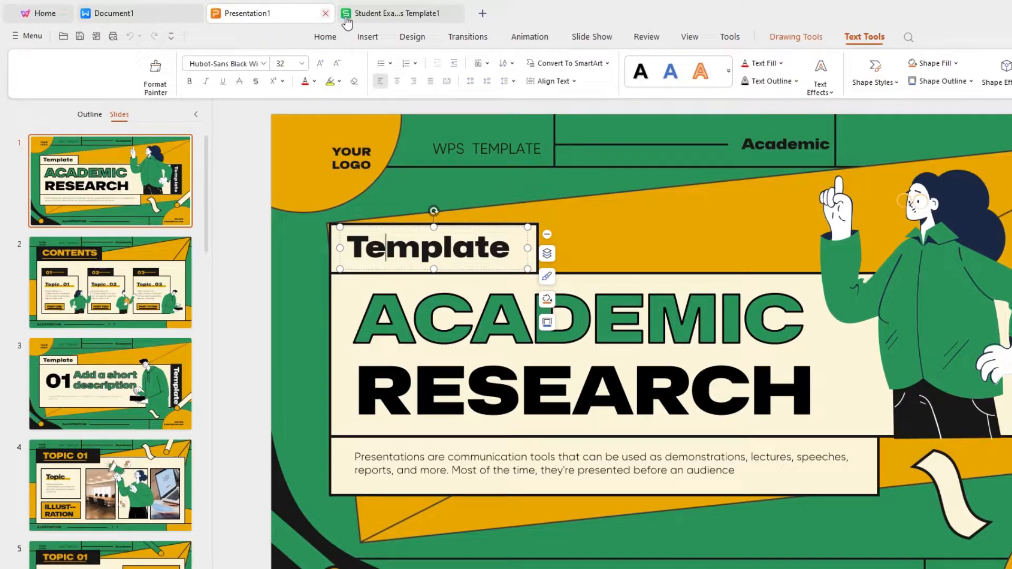
left_click(392, 13)
left_click(308, 16)
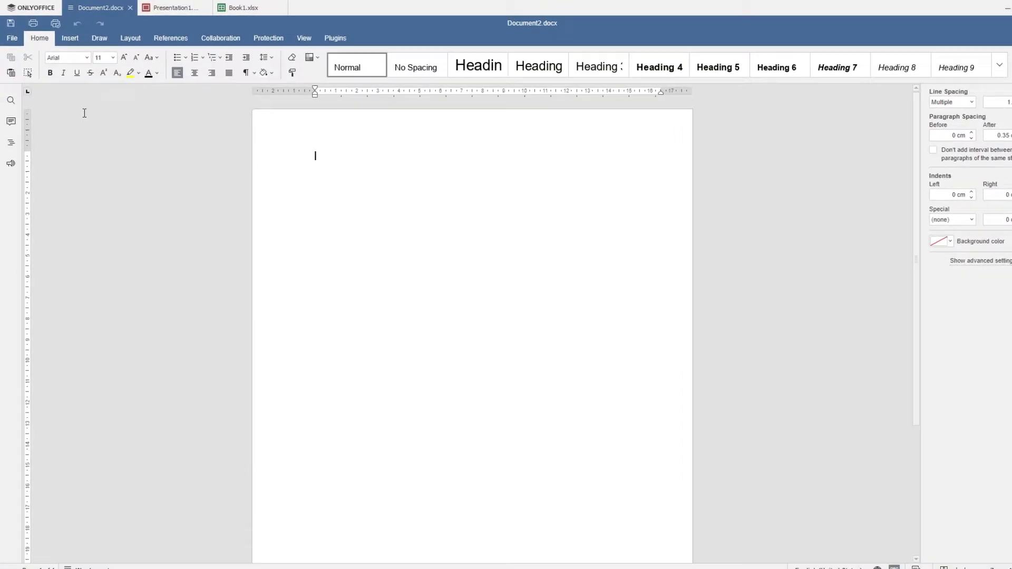
Step: Flip between the blank Presentation1.pptx, Book1.xlsx and Document2.docx tabs in OnlyOffice
left_click(194, 8)
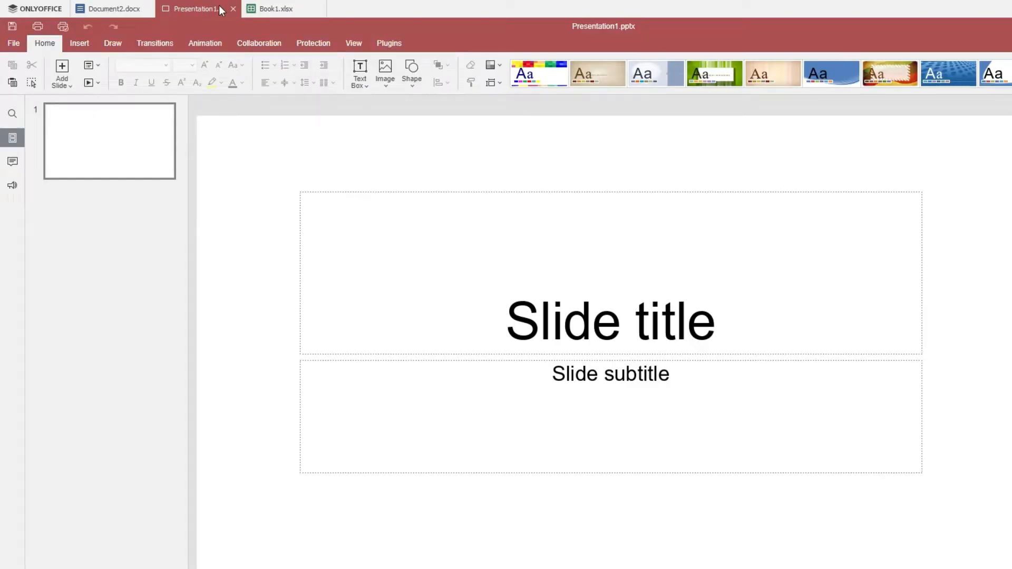
left_click(276, 8)
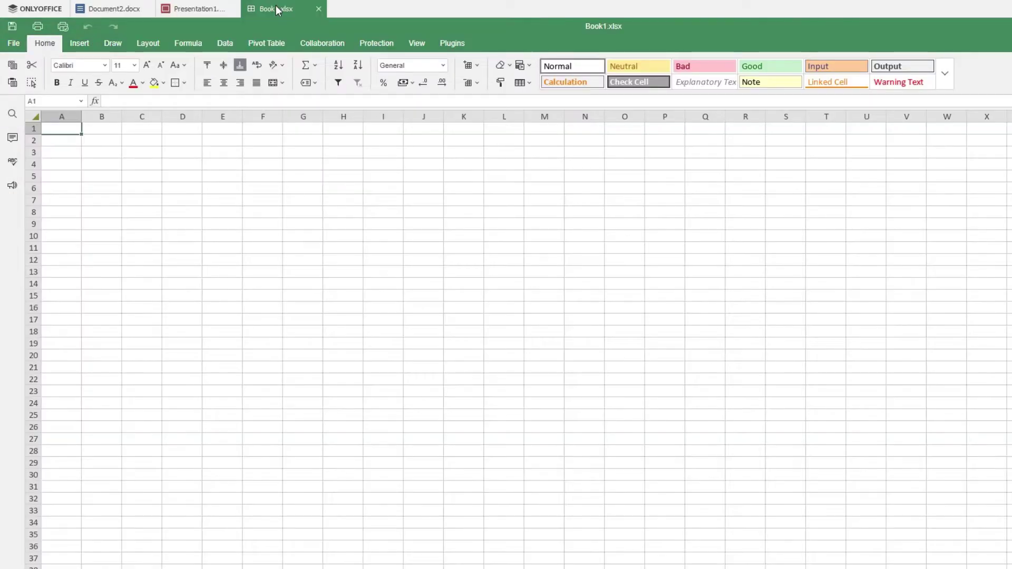
left_click(205, 9)
left_click(111, 8)
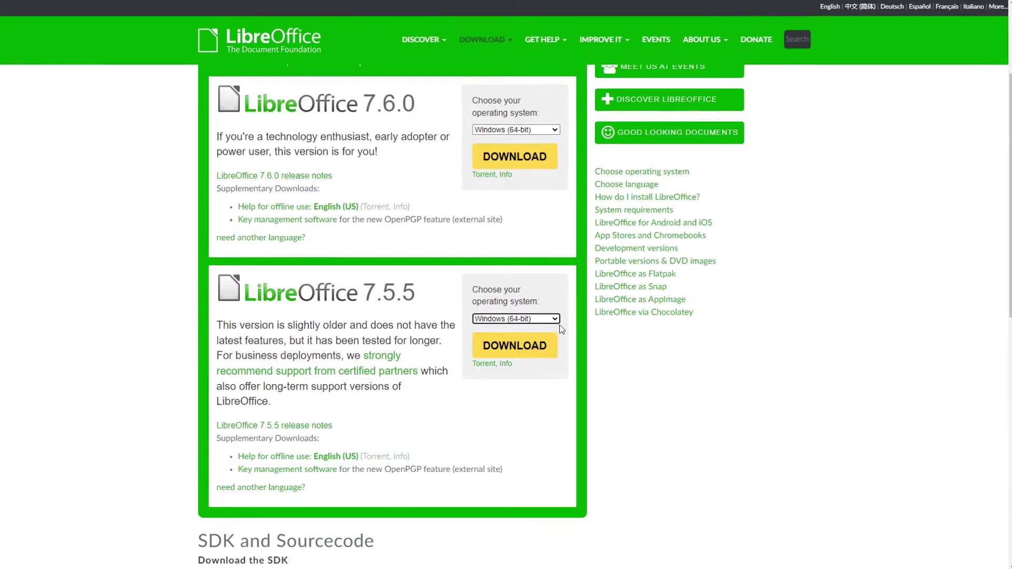
Step: Expand the operating-system choices for the LibreOffice 7.5.5 download
left_click(515, 319)
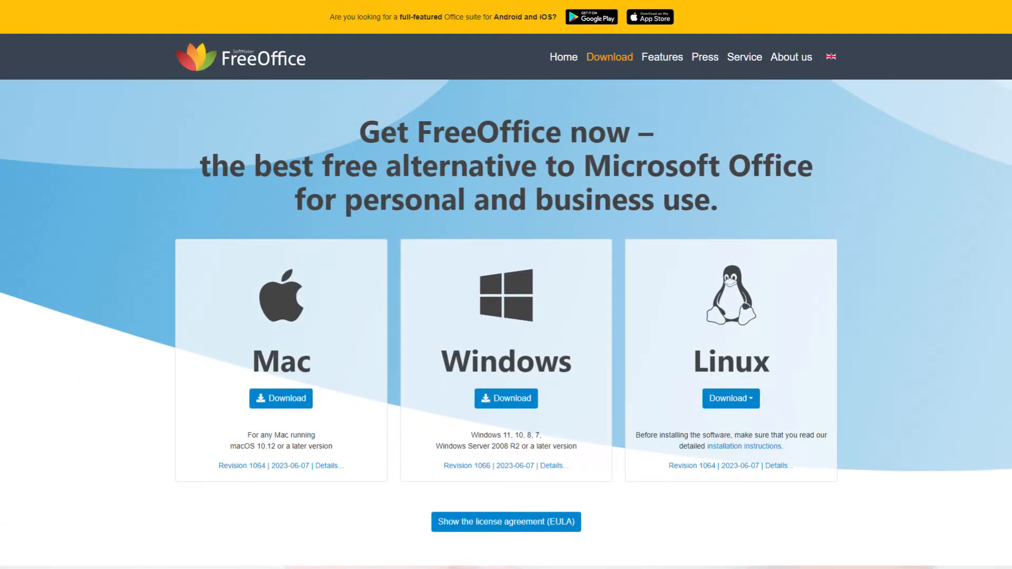
scroll(506, 316, "down", 3)
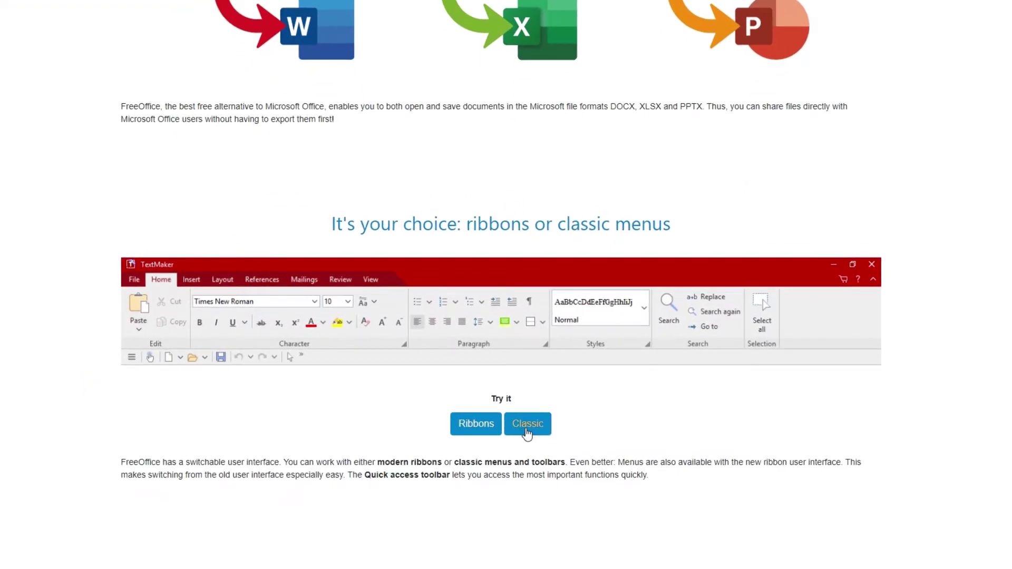
Step: Alternate the TextMaker preview between classic menus/toolbars and the ribbon interface
left_click(528, 424)
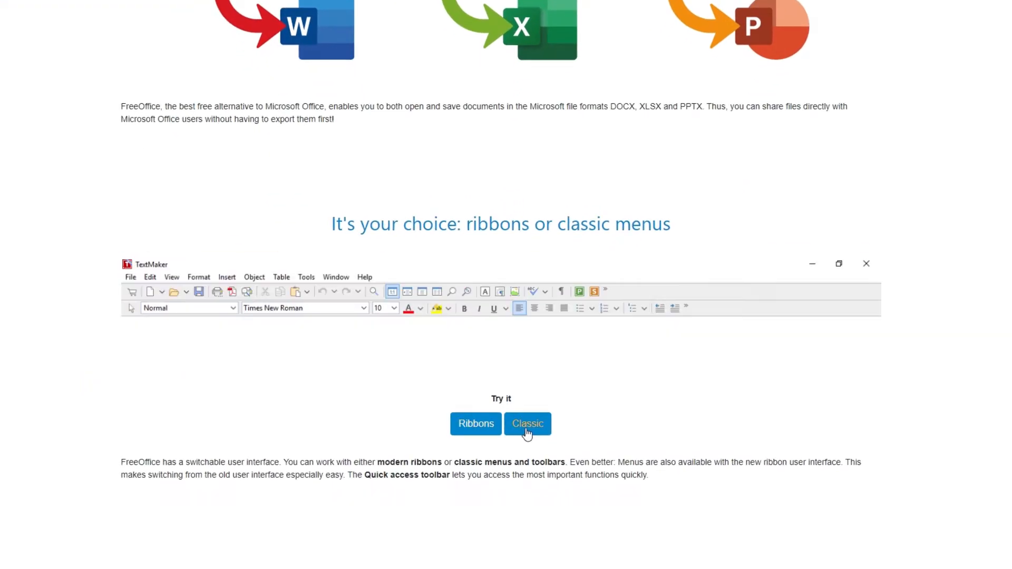
left_click(476, 424)
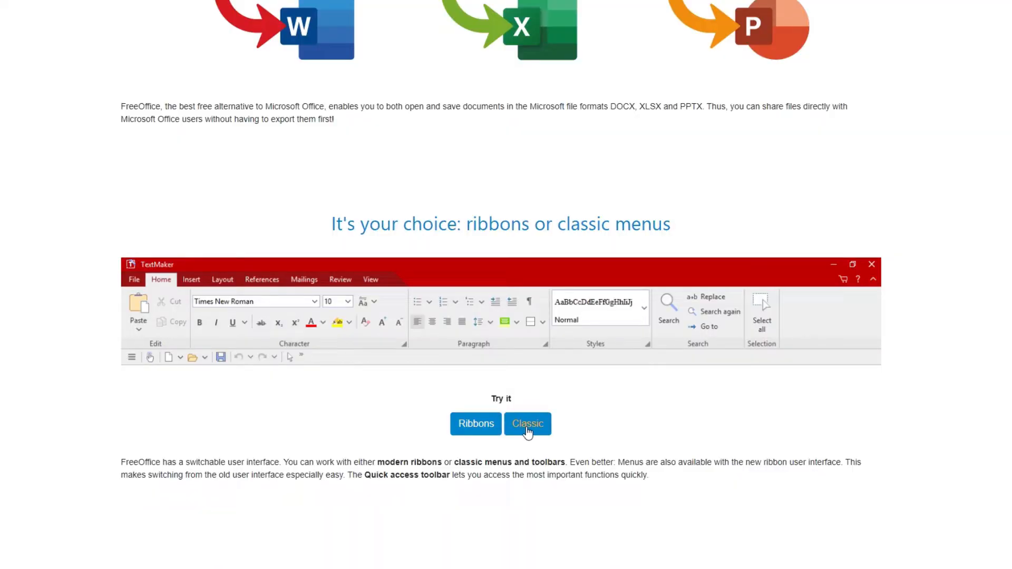
left_click(527, 427)
left_click(497, 427)
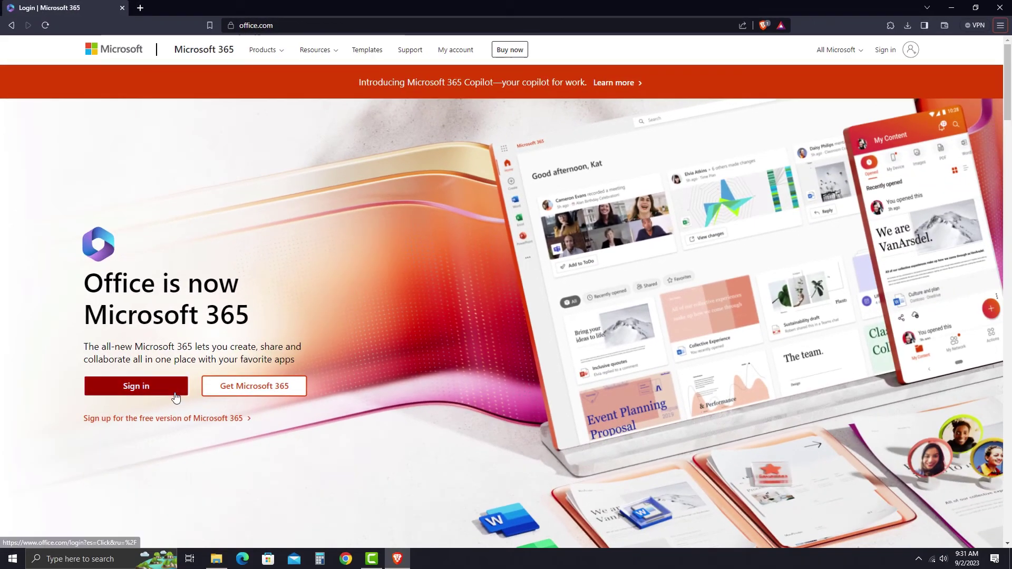
Step: Begin signing in to Microsoft 365 from the office.com landing page
left_click(136, 386)
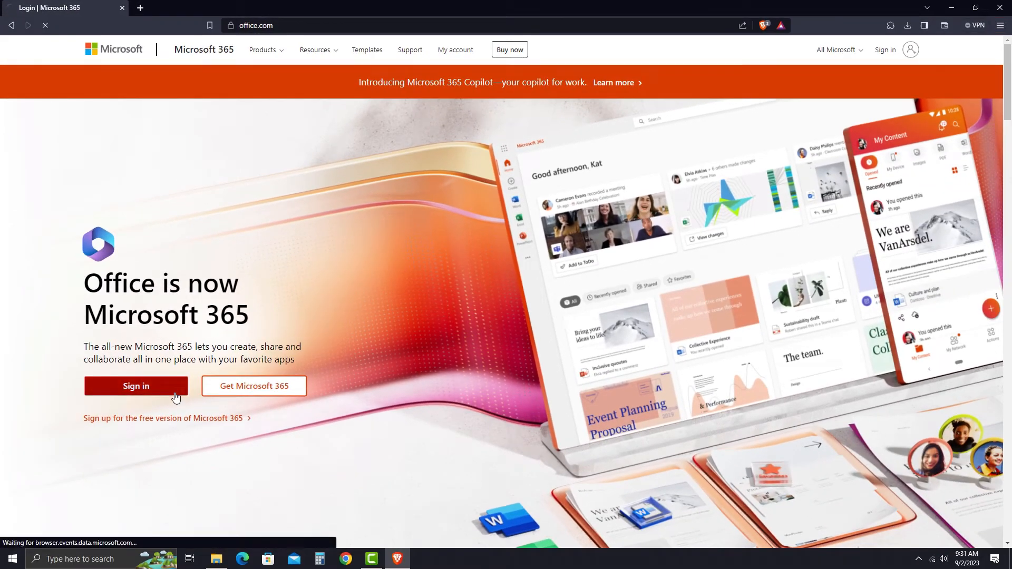